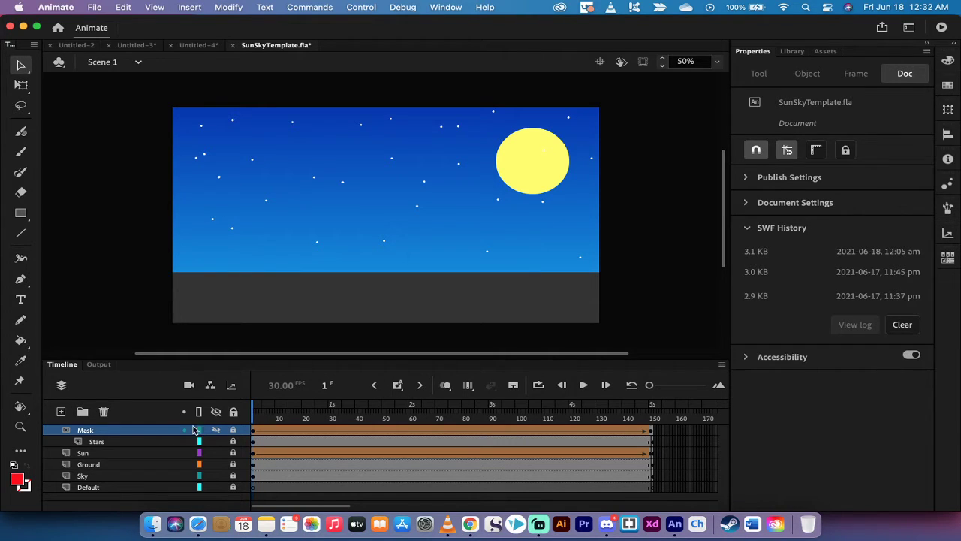
- Scrub through the existing animation, then delete the old Mask layer
{"action": "mouse_move", "coordinate": [255, 417]}
{"action": "left_mouse_down"}
{"action": "mouse_move", "coordinate": [484, 423]}
{"action": "mouse_move", "coordinate": [272, 419]}
{"action": "mouse_move", "coordinate": [253, 409]}
{"action": "left_mouse_up"}
{"action": "left_click_drag", "start_coordinate": [254, 417], "coordinate": [196, 426]}
{"action": "left_click", "coordinate": [96, 433]}
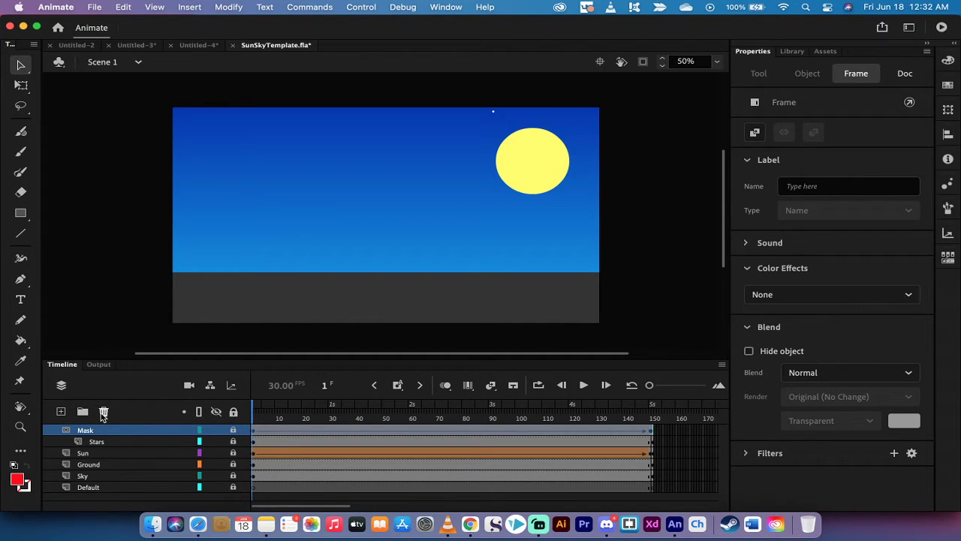
{"action": "left_click", "coordinate": [103, 410]}
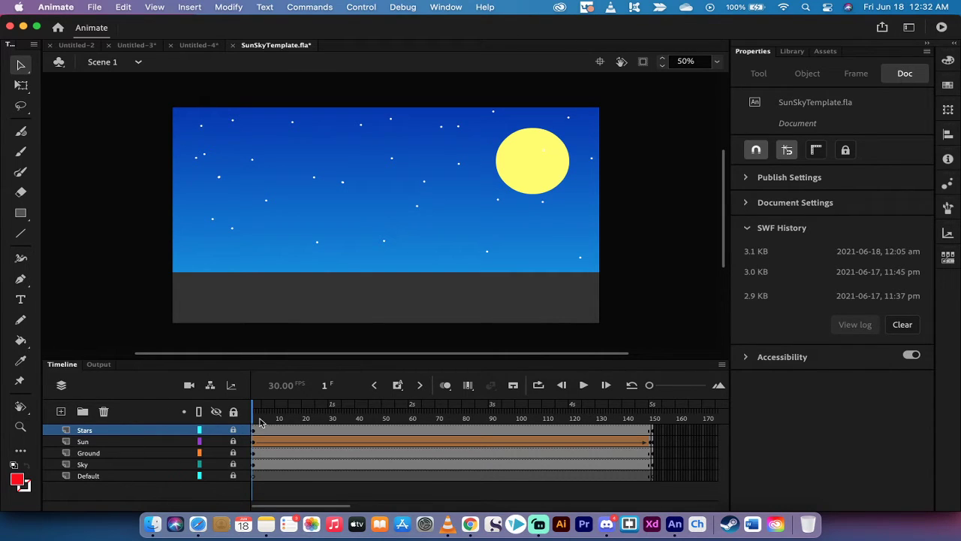
- Add a new layer above Stars and name it 'Mask'
{"action": "left_click_drag", "start_coordinate": [259, 417], "coordinate": [225, 425]}
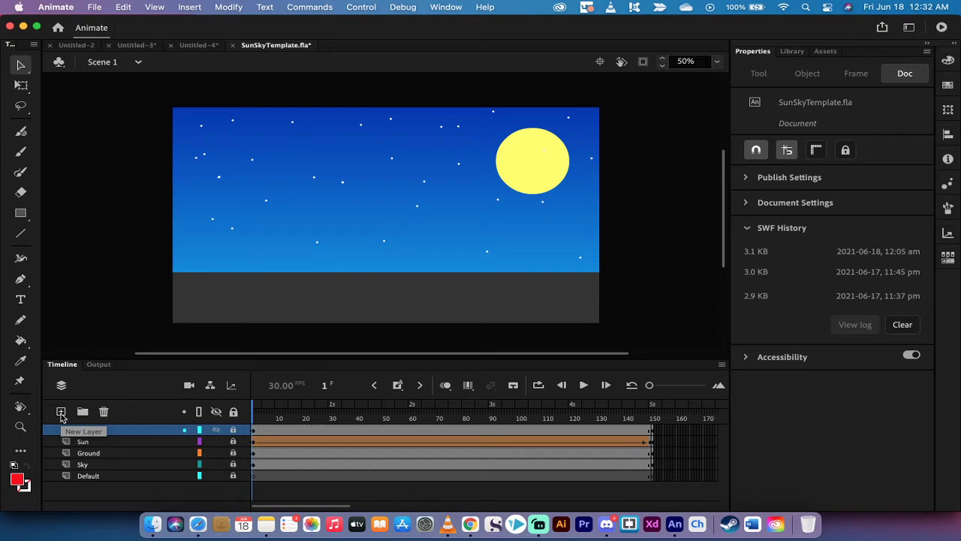
{"action": "left_click", "coordinate": [61, 413]}
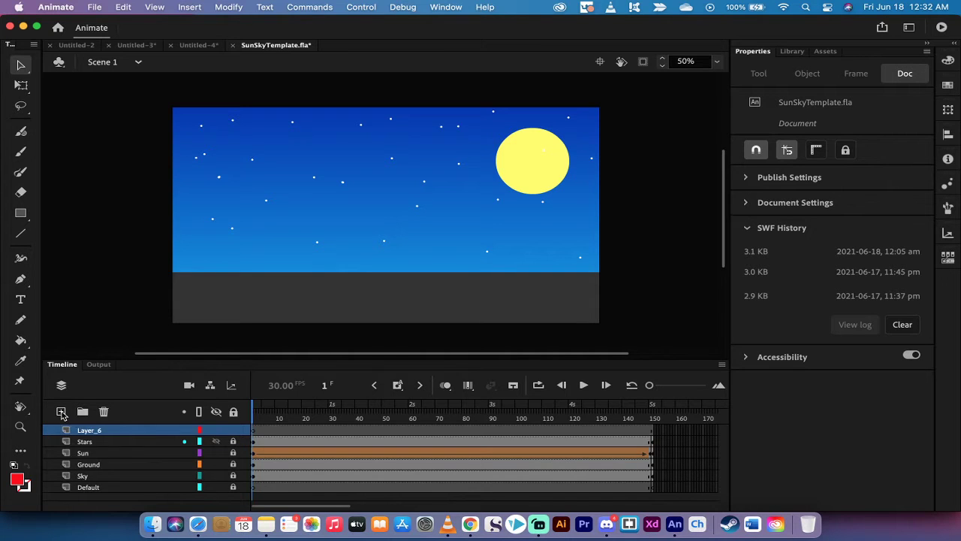
{"action": "double_click", "coordinate": [88, 429]}
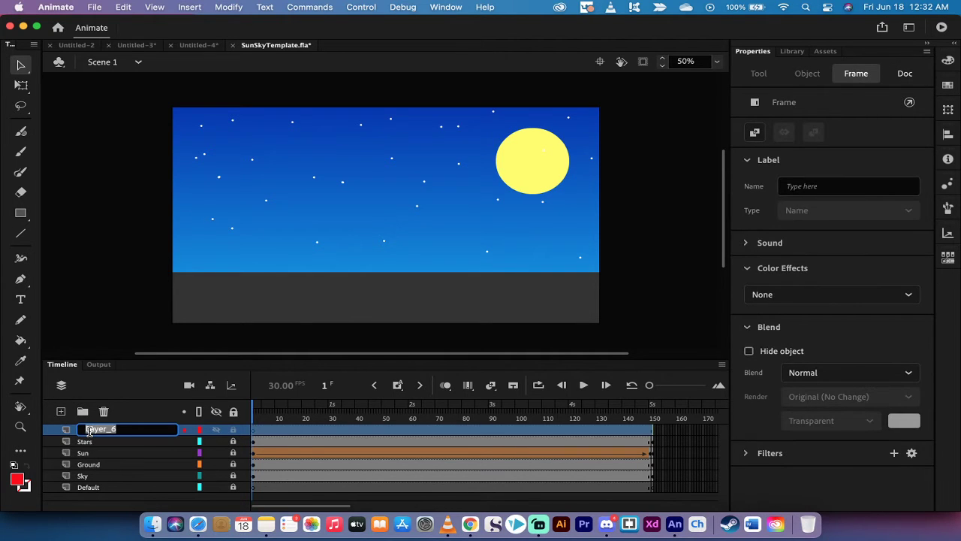
{"action": "type", "text": "Mask"}
{"action": "key", "text": "Return"}
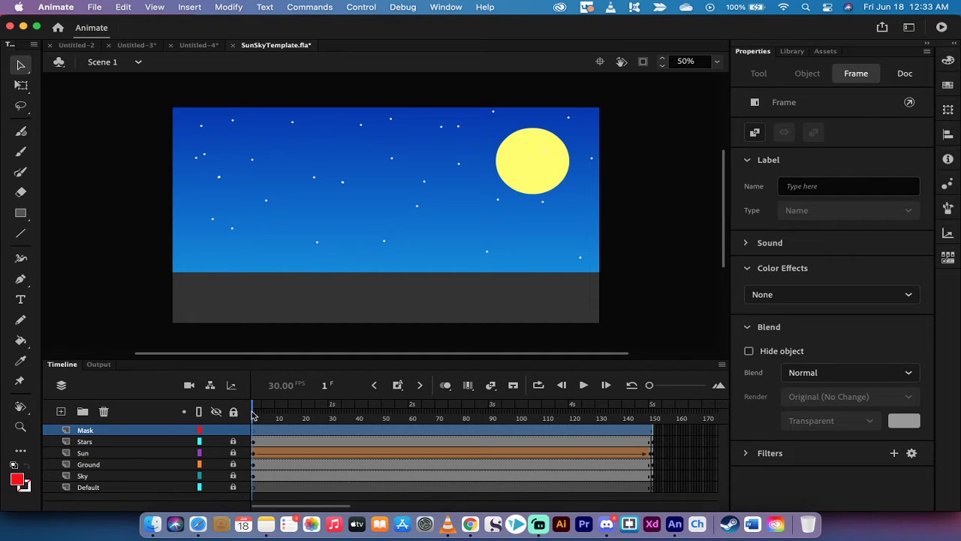
{"action": "mouse_move", "coordinate": [253, 416]}
{"action": "left_mouse_down"}
{"action": "mouse_move", "coordinate": [288, 413]}
{"action": "mouse_move", "coordinate": [249, 416]}
{"action": "left_mouse_up"}
{"action": "left_click", "coordinate": [99, 432]}
{"action": "mouse_move", "coordinate": [253, 417]}
{"action": "left_mouse_down"}
{"action": "mouse_move", "coordinate": [265, 415]}
{"action": "mouse_move", "coordinate": [251, 416]}
{"action": "left_mouse_up"}
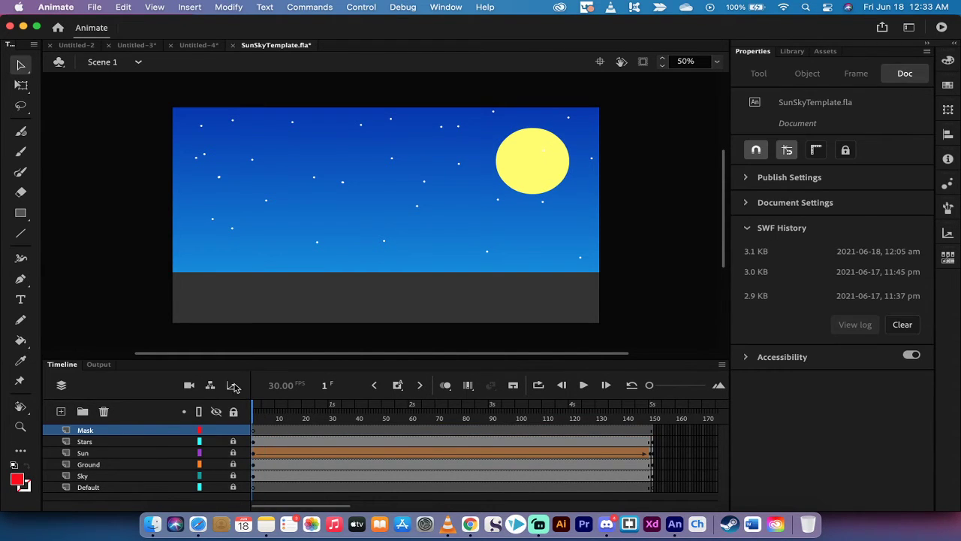
{"action": "left_click", "coordinate": [99, 432]}
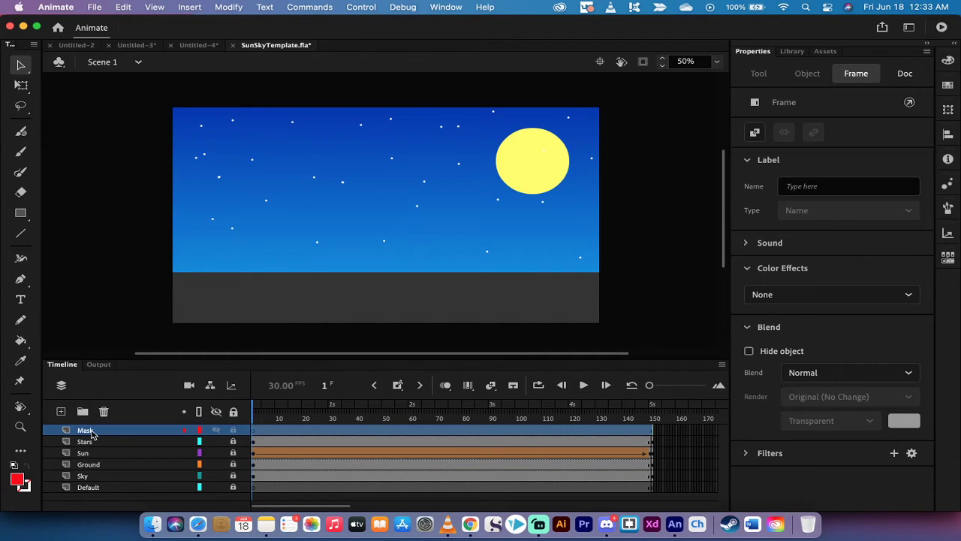
{"action": "left_click", "coordinate": [257, 419]}
{"action": "left_click_drag", "start_coordinate": [258, 418], "coordinate": [652, 400]}
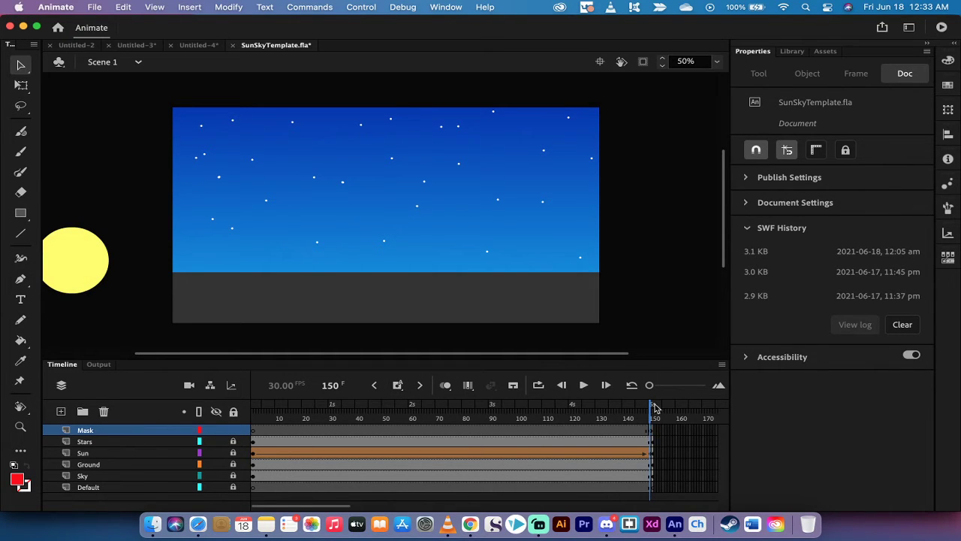
{"action": "left_click_drag", "start_coordinate": [651, 412], "coordinate": [249, 409]}
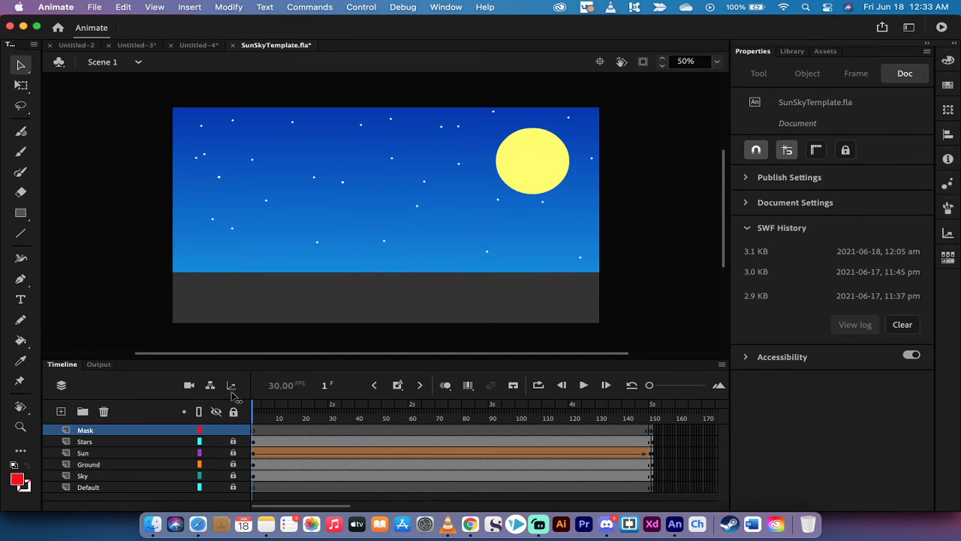
{"action": "left_click", "coordinate": [87, 432]}
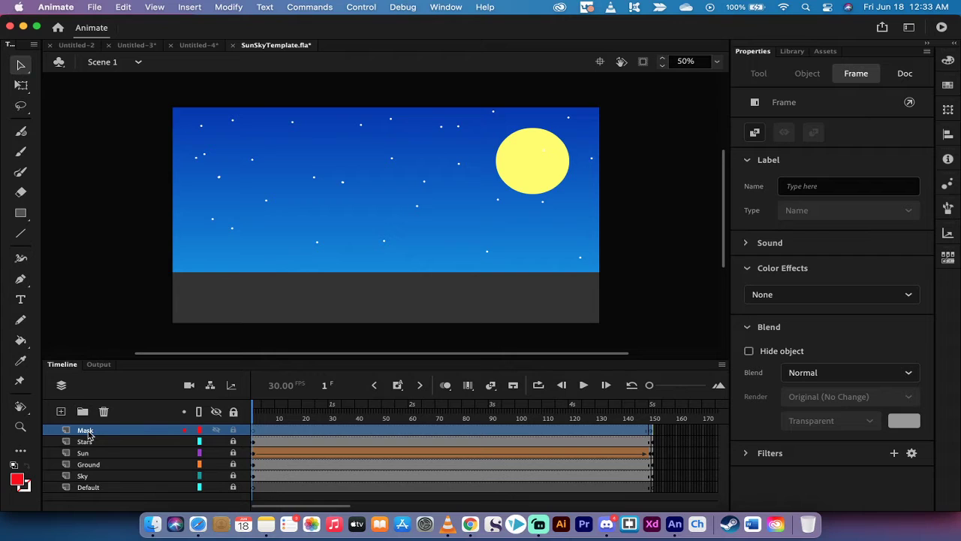
{"action": "left_click", "coordinate": [256, 413]}
{"action": "left_click_drag", "start_coordinate": [256, 413], "coordinate": [252, 413]}
- On the Mask layer, draw a thin red rectangle across the top edge of the stage
{"action": "left_click", "coordinate": [103, 434]}
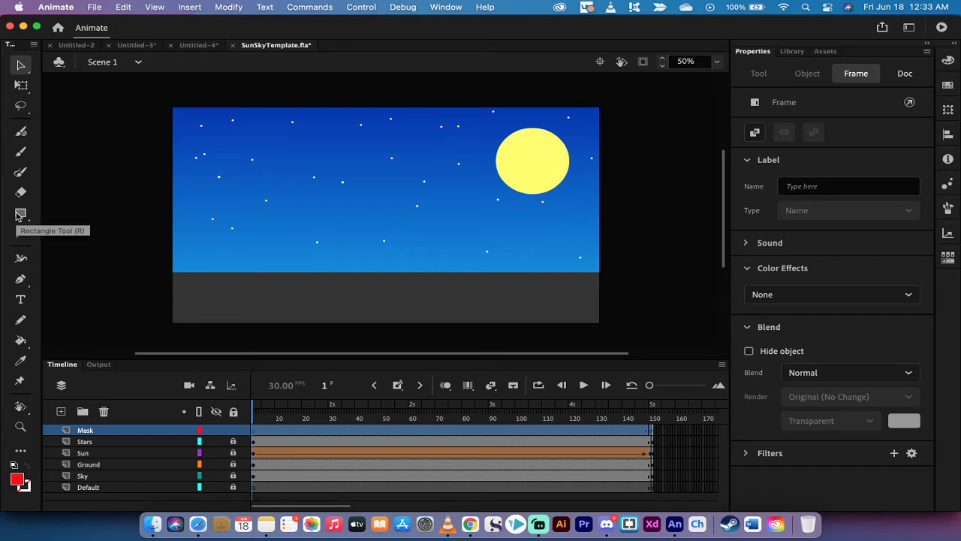
{"action": "left_click", "coordinate": [21, 216]}
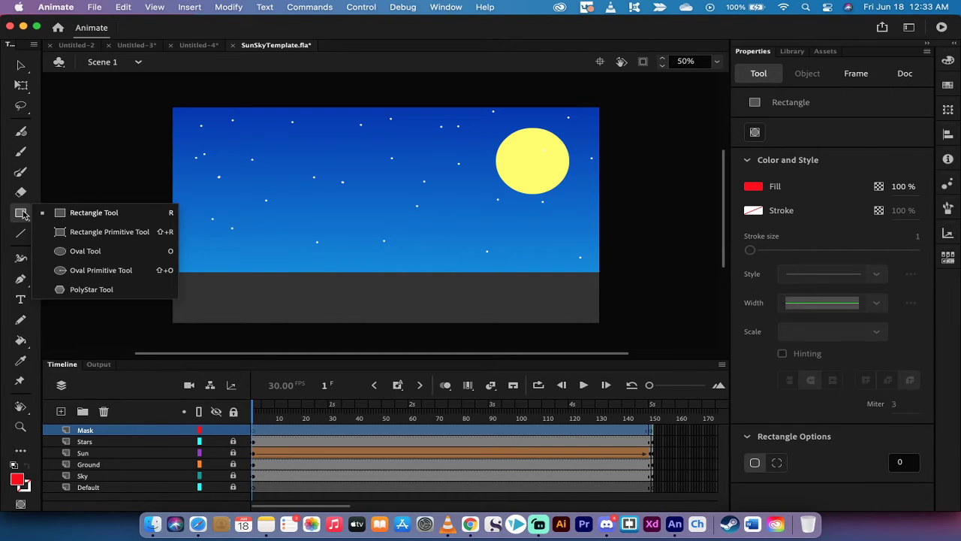
{"action": "left_click", "coordinate": [89, 210]}
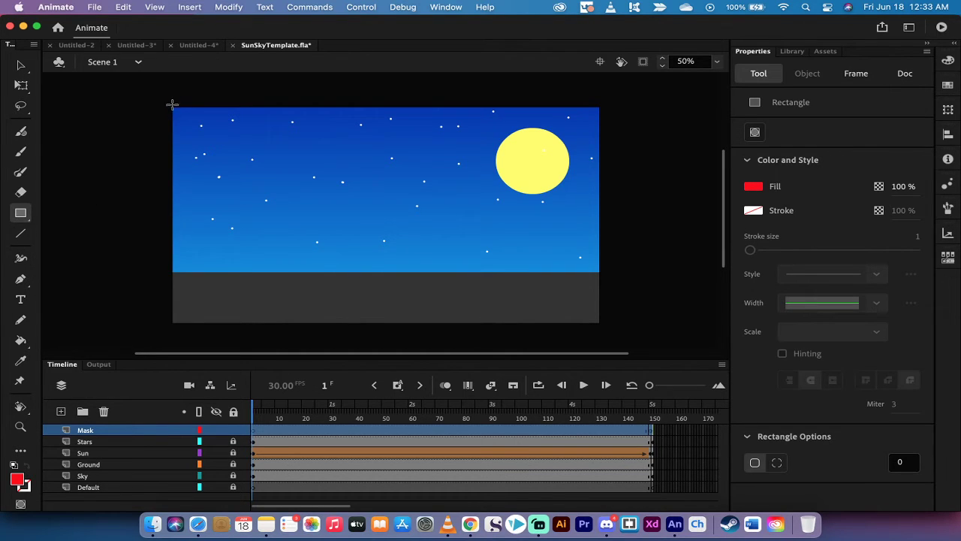
{"action": "left_click_drag", "start_coordinate": [178, 109], "coordinate": [598, 112]}
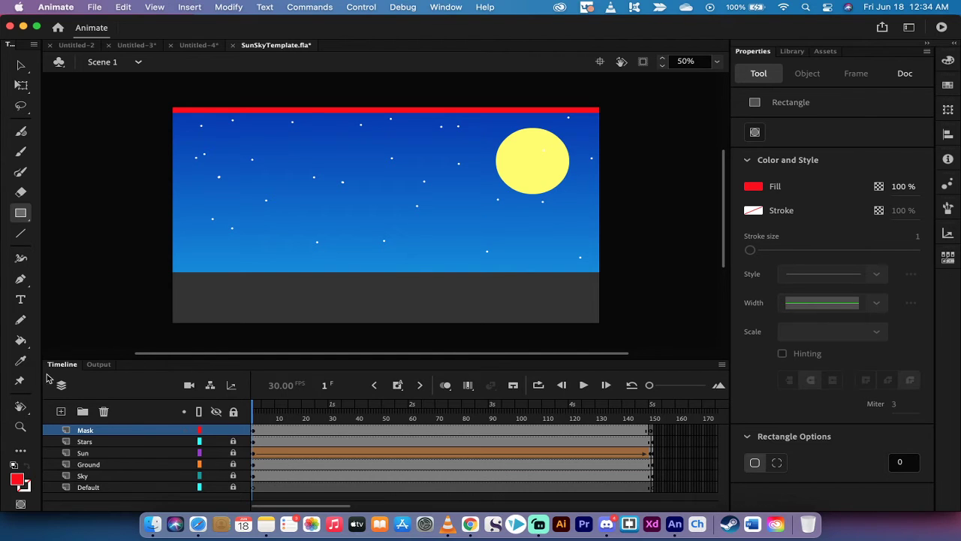
- At frame 148, stretch the red bar's height to 723 so it covers the 1280 × 723 stage
{"action": "left_click", "coordinate": [20, 66]}
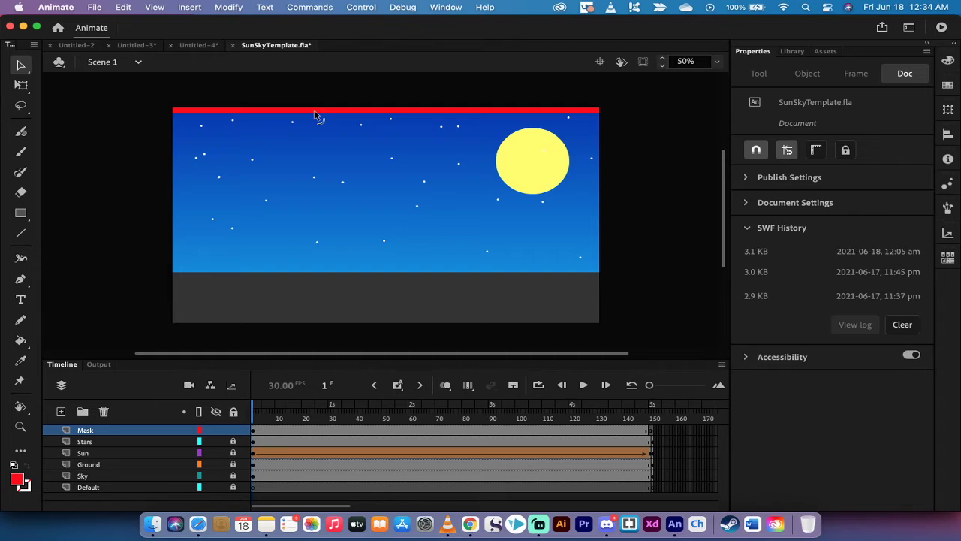
{"action": "left_click", "coordinate": [315, 113]}
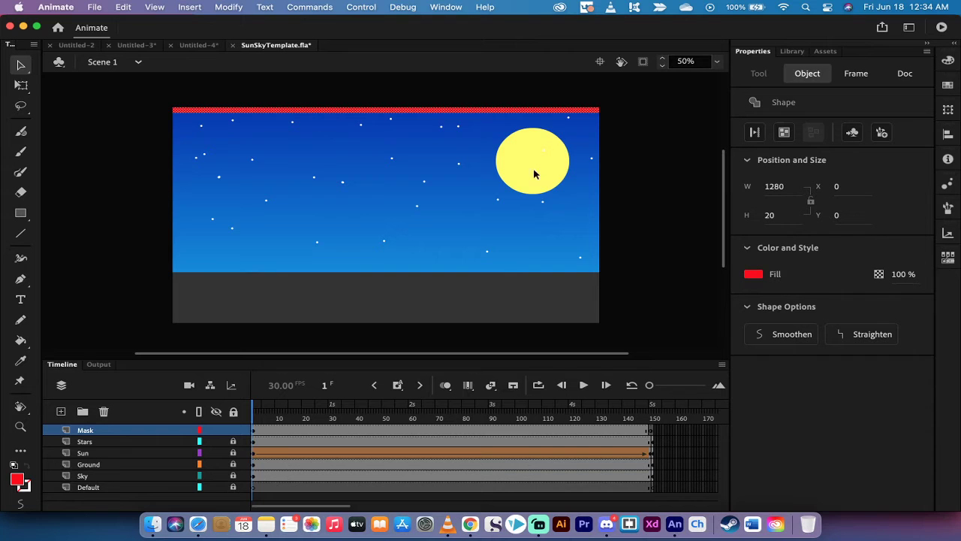
{"action": "left_click", "coordinate": [254, 419]}
{"action": "left_click_drag", "start_coordinate": [255, 419], "coordinate": [644, 417]}
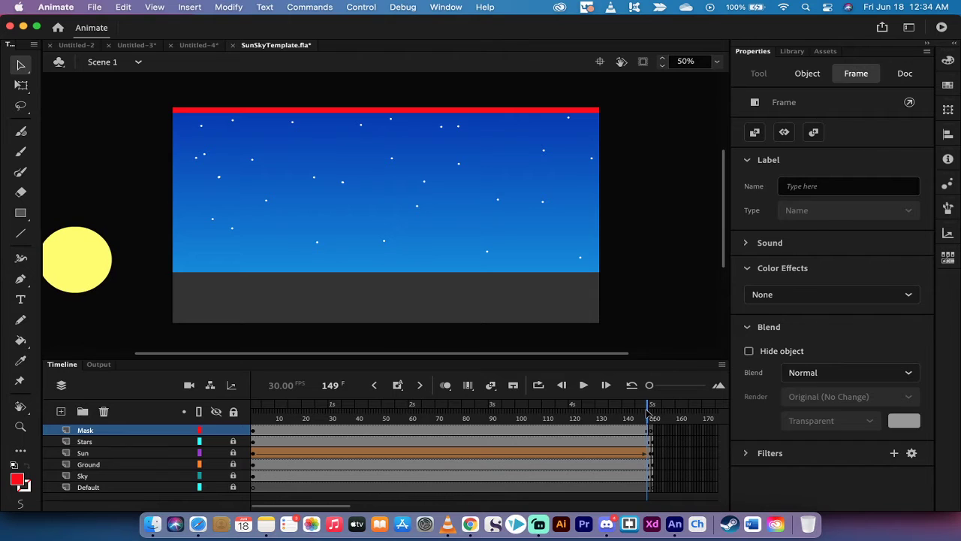
{"action": "left_click", "coordinate": [457, 153]}
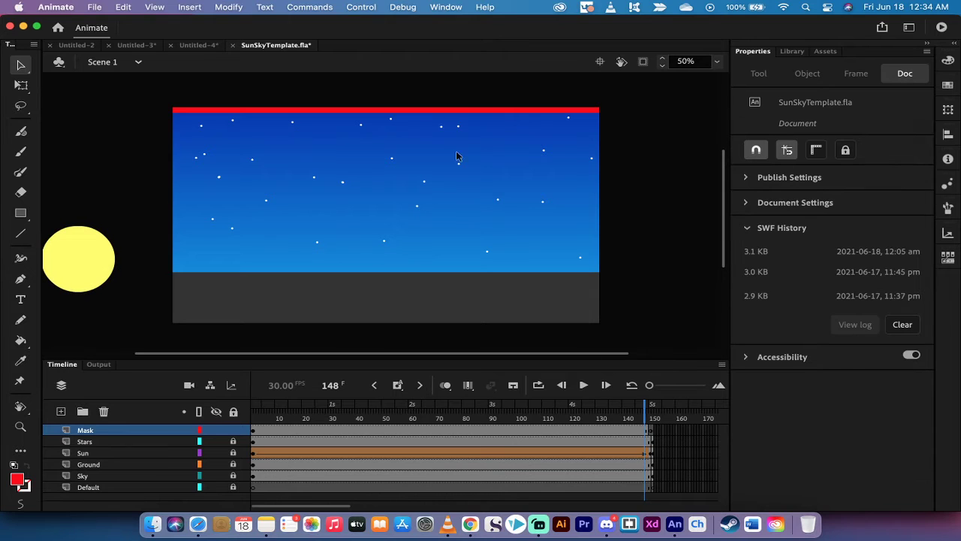
{"action": "left_click", "coordinate": [486, 113]}
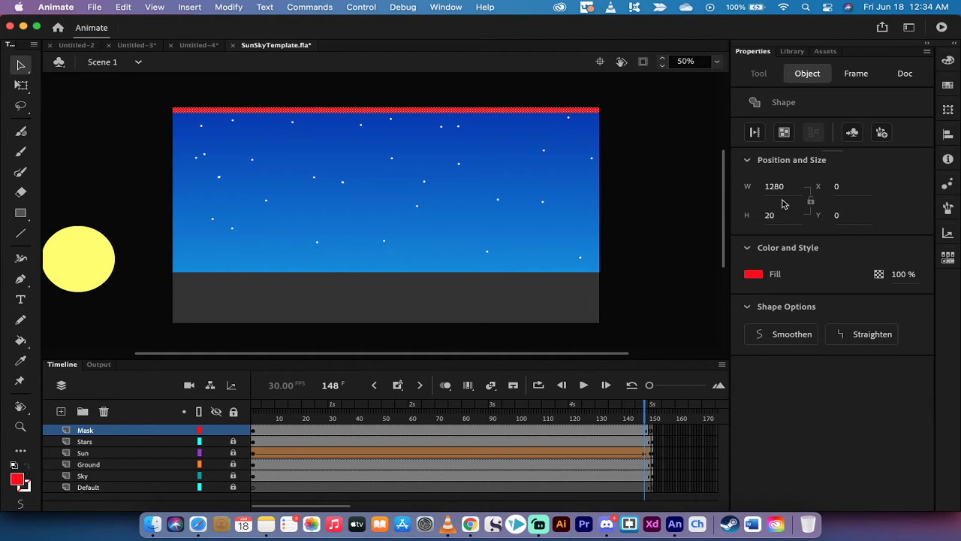
{"action": "left_click_drag", "start_coordinate": [767, 217], "coordinate": [874, 217]}
{"action": "left_click_drag", "start_coordinate": [769, 218], "coordinate": [819, 218]}
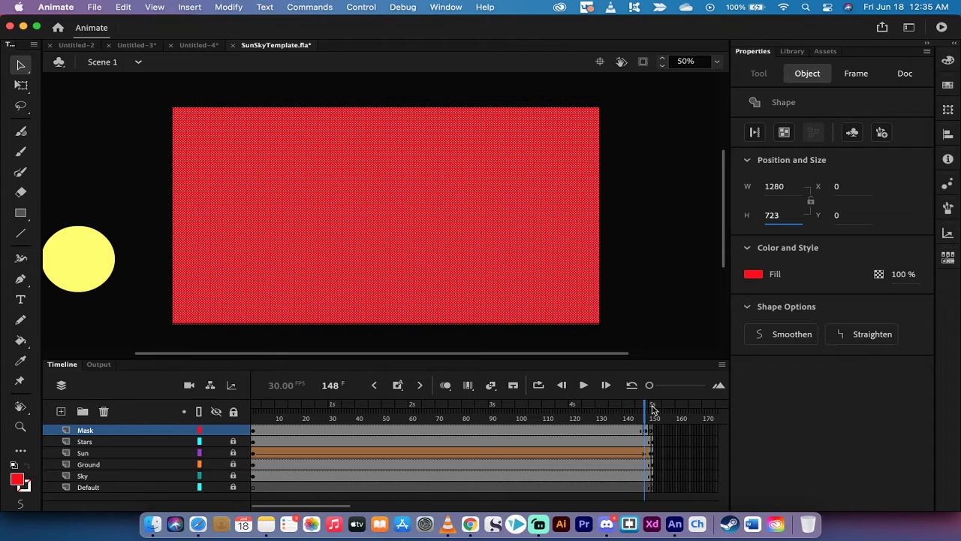
{"action": "mouse_move", "coordinate": [650, 410]}
{"action": "left_mouse_down"}
{"action": "mouse_move", "coordinate": [214, 411]}
{"action": "mouse_move", "coordinate": [651, 390]}
{"action": "left_mouse_up"}
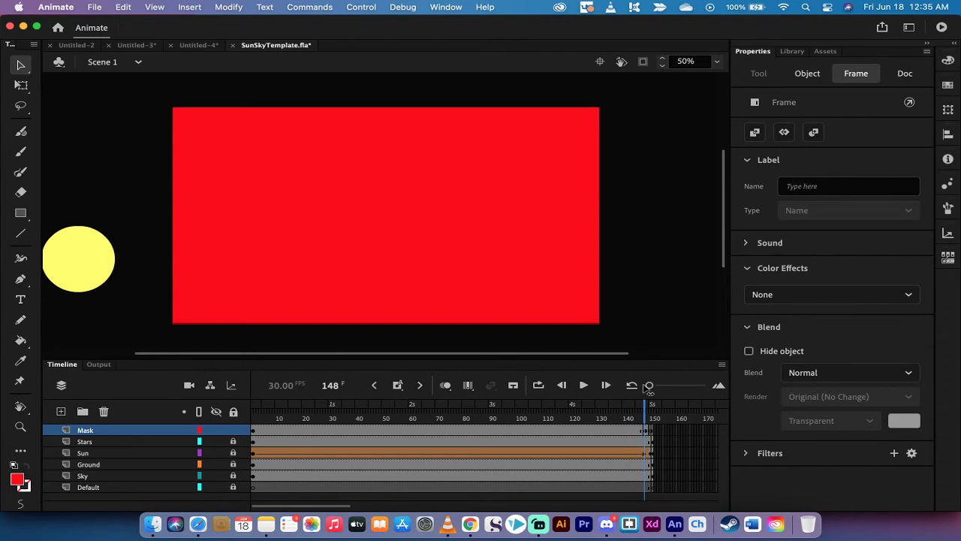
- Add a shape tween to the Mask layer's frames and scrub to check the bar growing
{"action": "key", "text": "comma"}
{"action": "key", "text": "period"}
{"action": "left_click_drag", "start_coordinate": [647, 404], "coordinate": [442, 400]}
{"action": "left_click", "coordinate": [440, 429]}
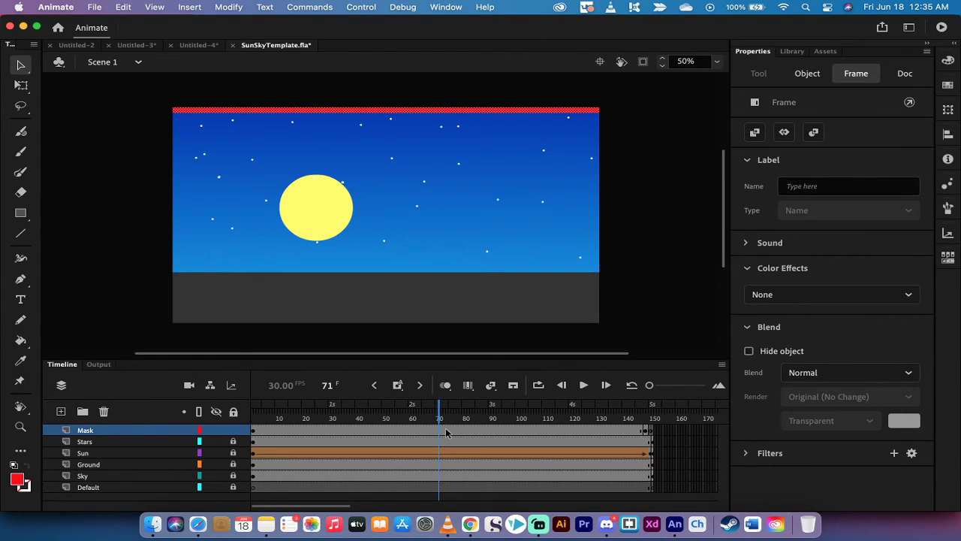
{"action": "right_click", "coordinate": [446, 432]}
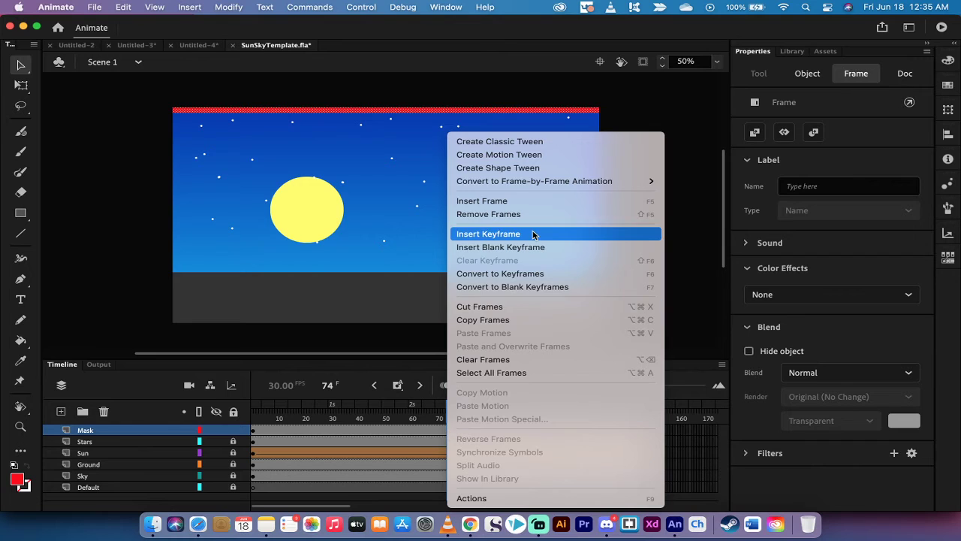
{"action": "left_click", "coordinate": [550, 168]}
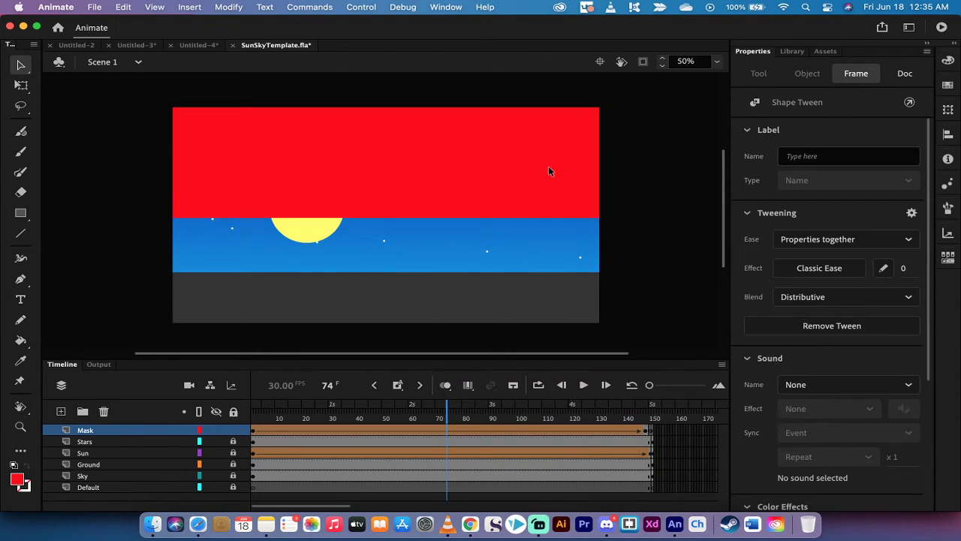
{"action": "left_click_drag", "start_coordinate": [448, 414], "coordinate": [251, 409]}
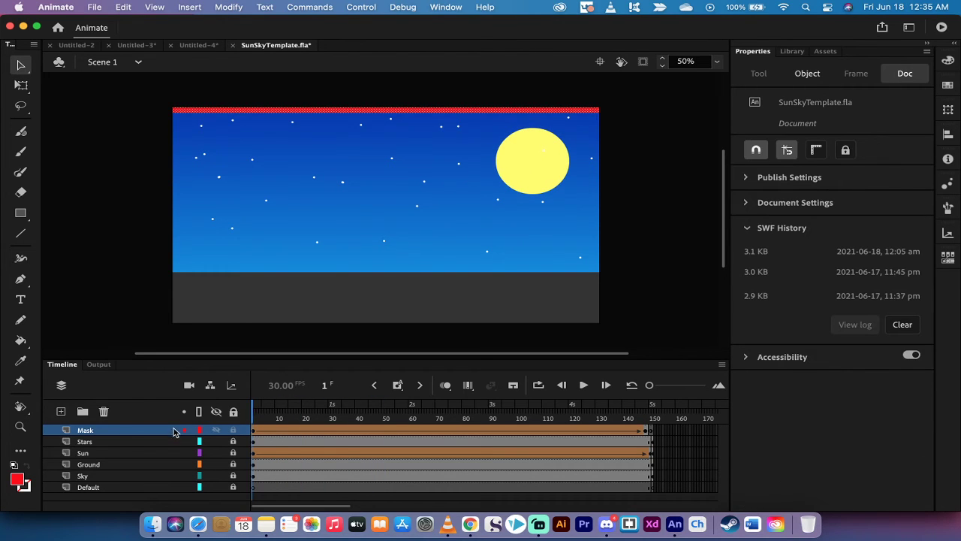
{"action": "left_click", "coordinate": [117, 433]}
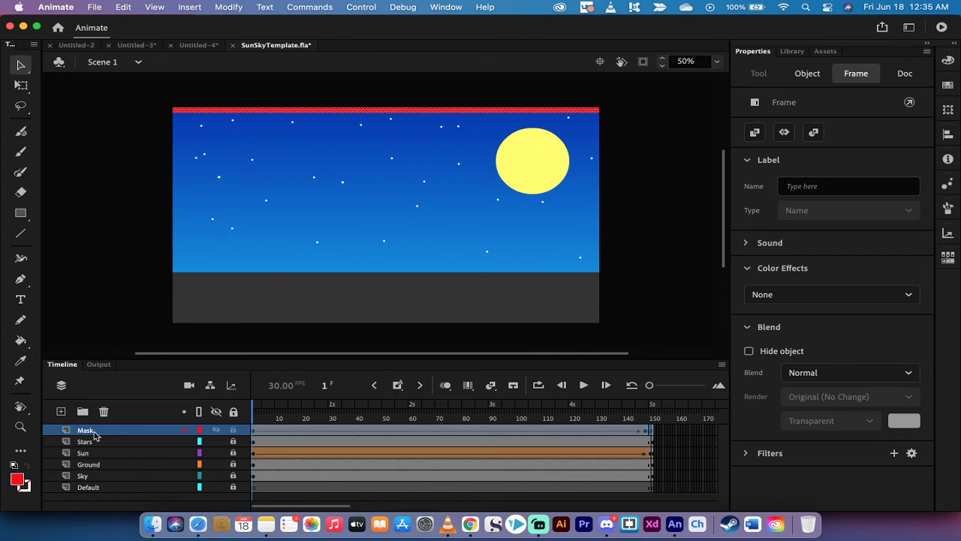
- Turn the Mask layer into a mask over the Stars layer
{"action": "right_click", "coordinate": [95, 436]}
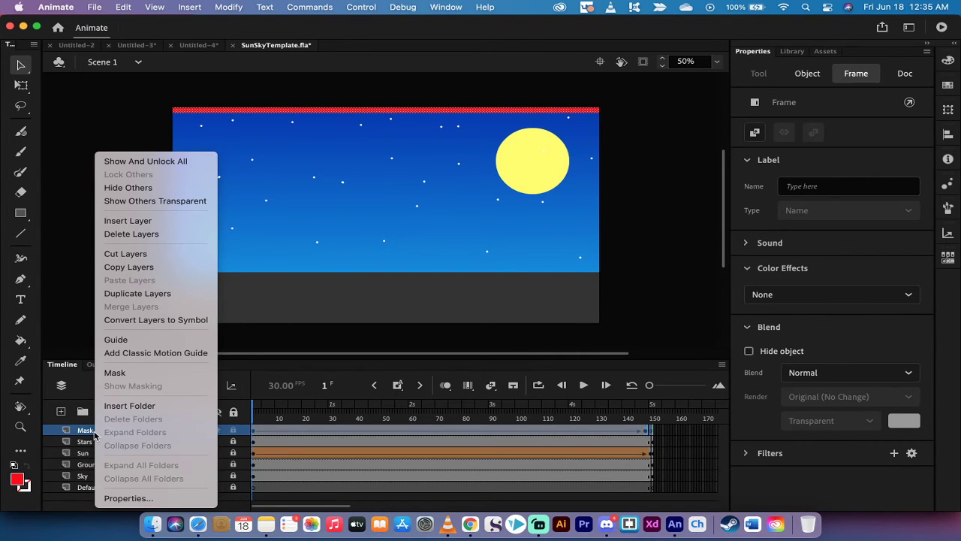
{"action": "left_click", "coordinate": [150, 372]}
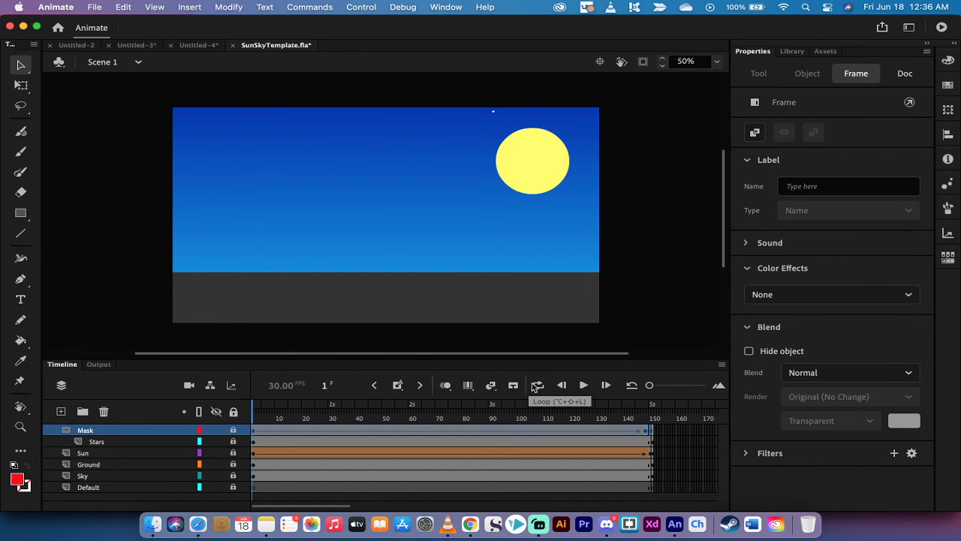
- Enable looping over frames 1–150 and play the masked star reveal
{"action": "left_click", "coordinate": [538, 385]}
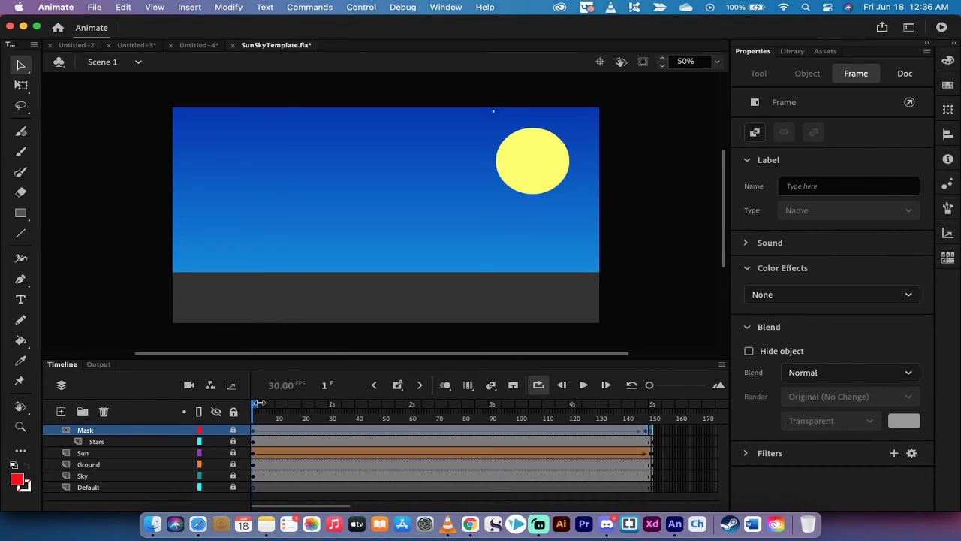
{"action": "left_click_drag", "start_coordinate": [257, 403], "coordinate": [643, 388]}
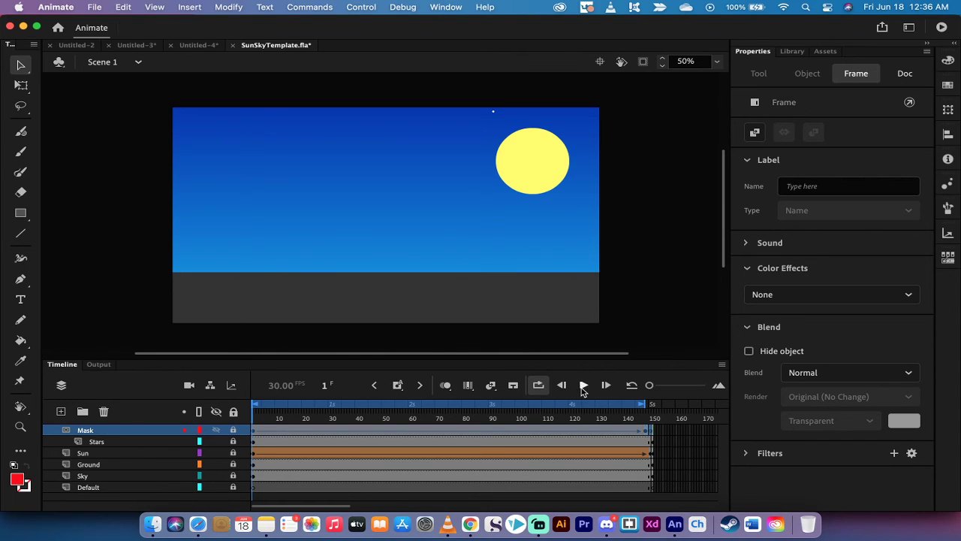
{"action": "left_click", "coordinate": [584, 385]}
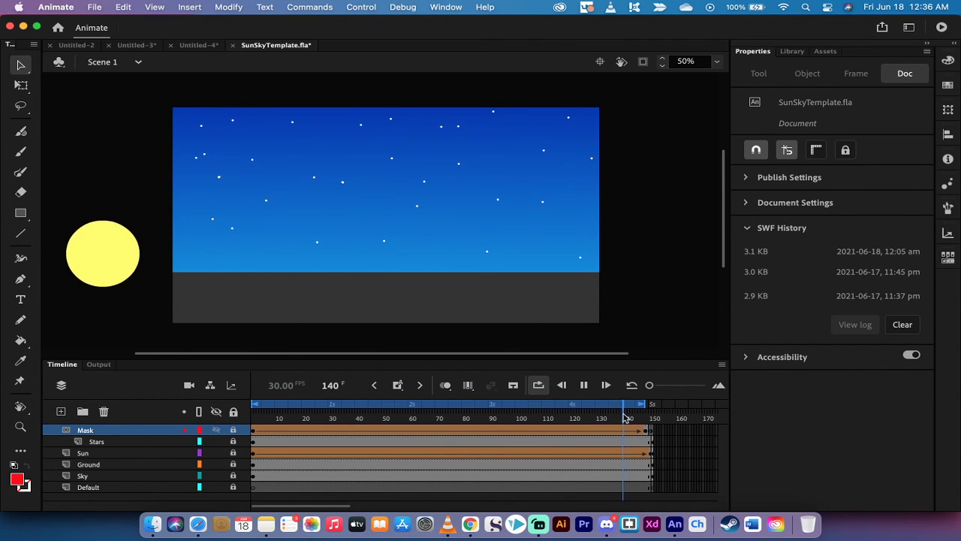
{"action": "left_click", "coordinate": [372, 409]}
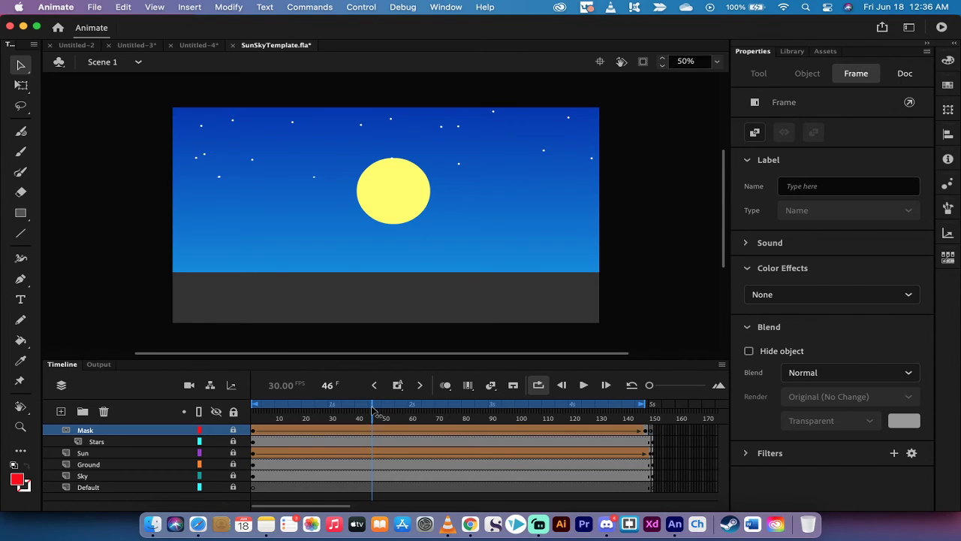
- Rewind to frame 1 and select the Mask layer's shape tween
{"action": "left_click_drag", "start_coordinate": [373, 410], "coordinate": [242, 417]}
{"action": "left_click", "coordinate": [241, 417]}
{"action": "left_click", "coordinate": [118, 434]}
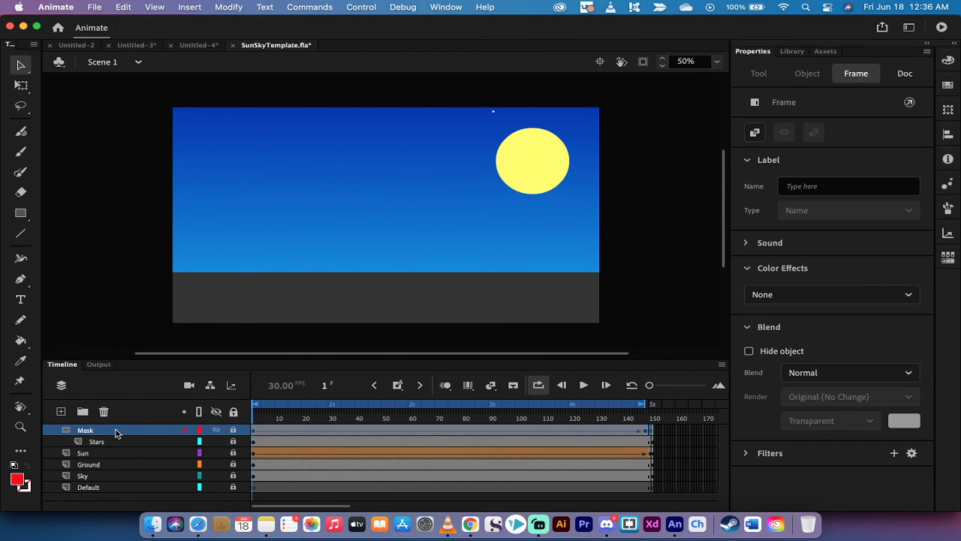
{"action": "left_click", "coordinate": [283, 430]}
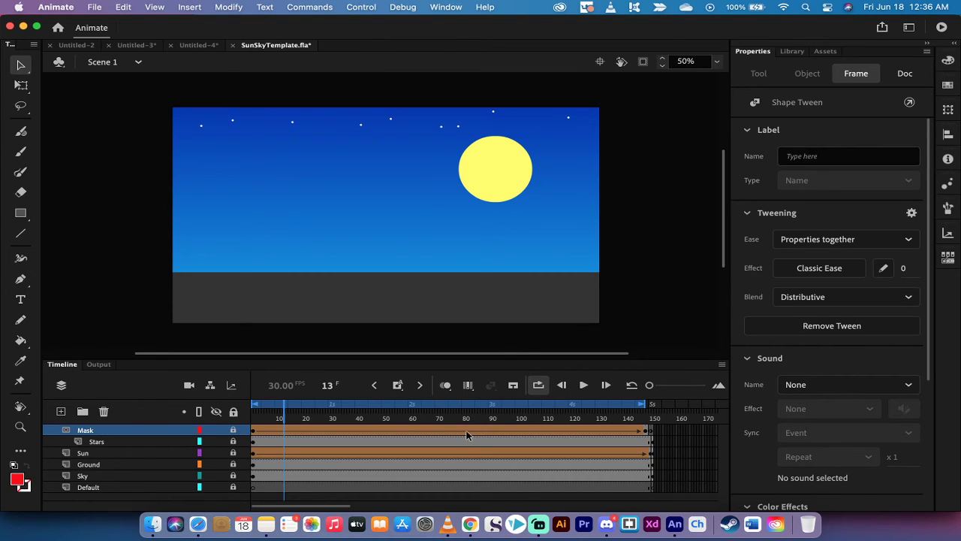
- Apply a Cubic Ease In Out ease to the Mask layer's shape tween
{"action": "left_click", "coordinate": [106, 433]}
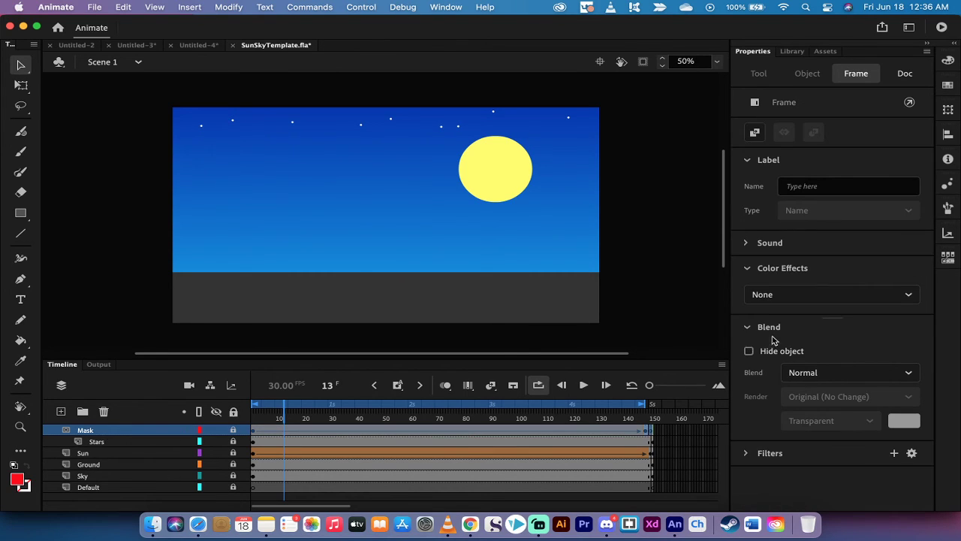
{"action": "left_click", "coordinate": [415, 431]}
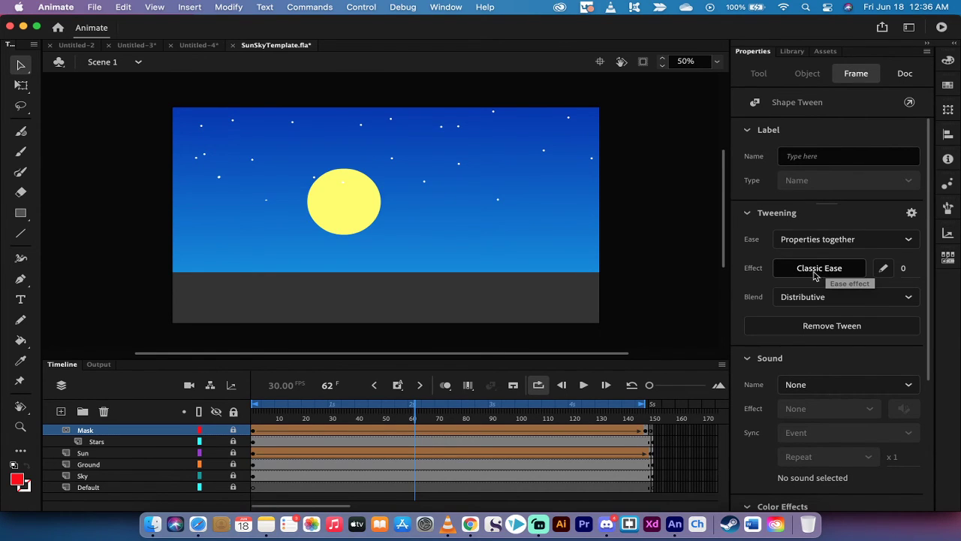
{"action": "left_click", "coordinate": [811, 275]}
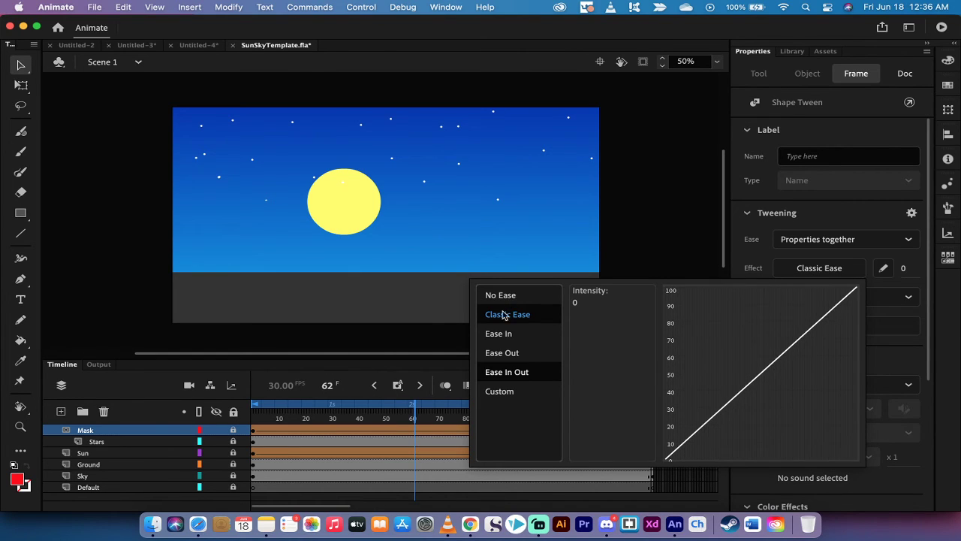
{"action": "left_click", "coordinate": [504, 372]}
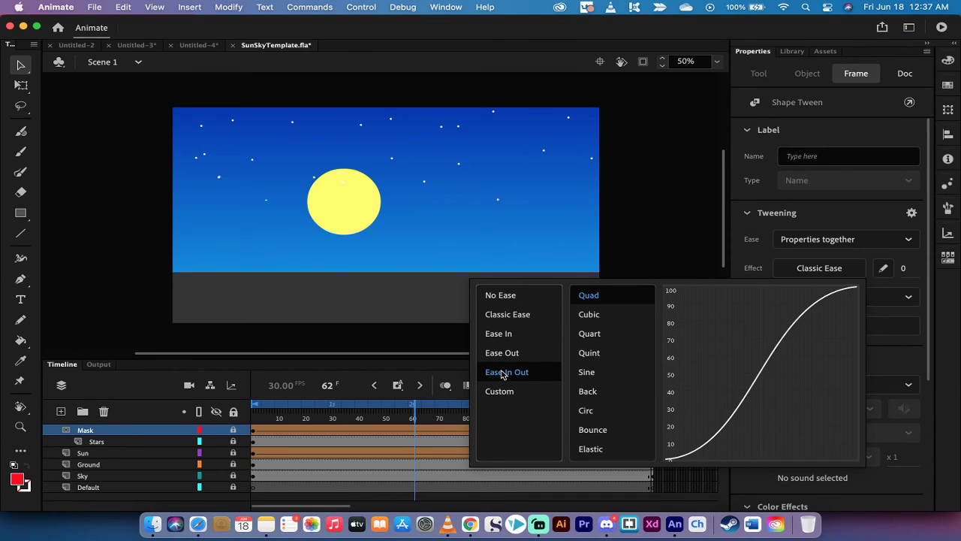
{"action": "left_click", "coordinate": [597, 315]}
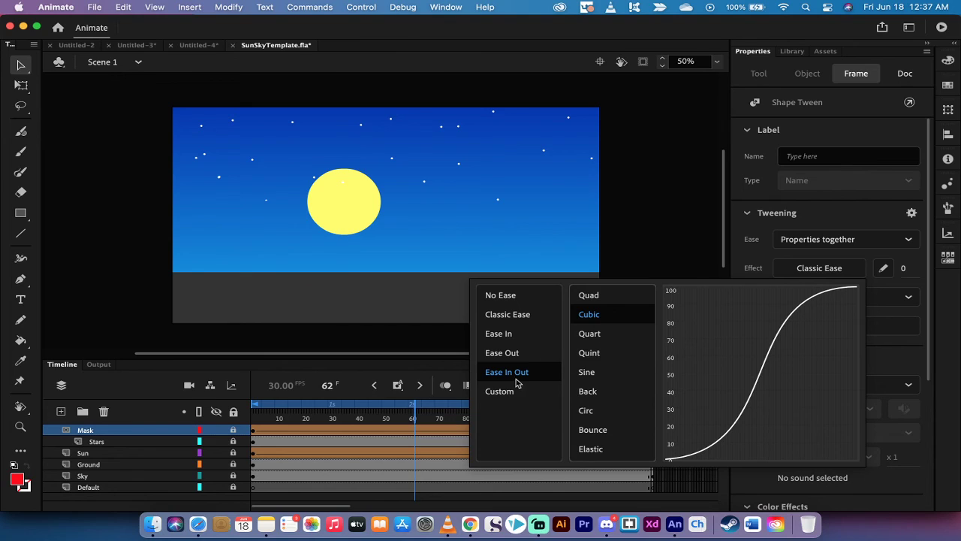
{"action": "double_click", "coordinate": [596, 317]}
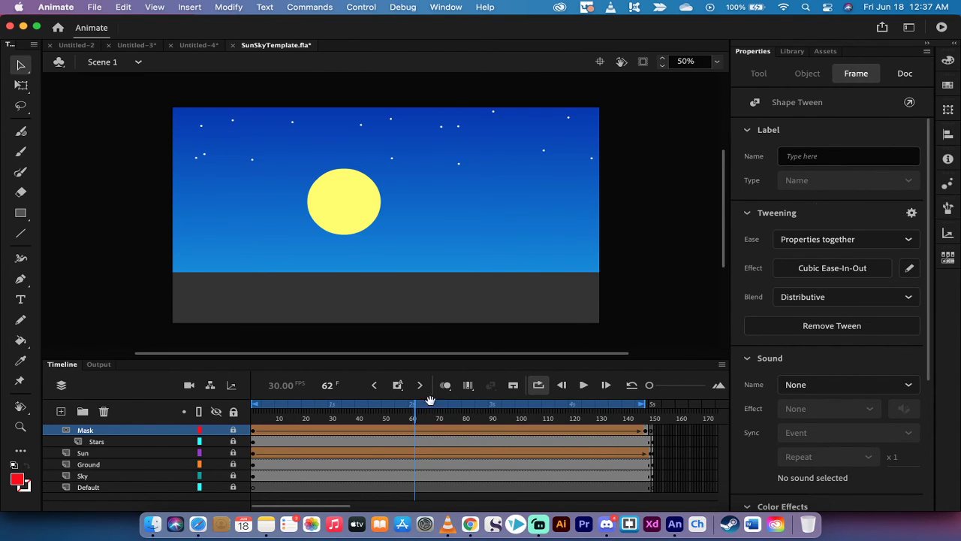
- Play the eased reveal from frame 1, rewind, and unlock the Mask layer
{"action": "left_click_drag", "start_coordinate": [415, 412], "coordinate": [247, 410]}
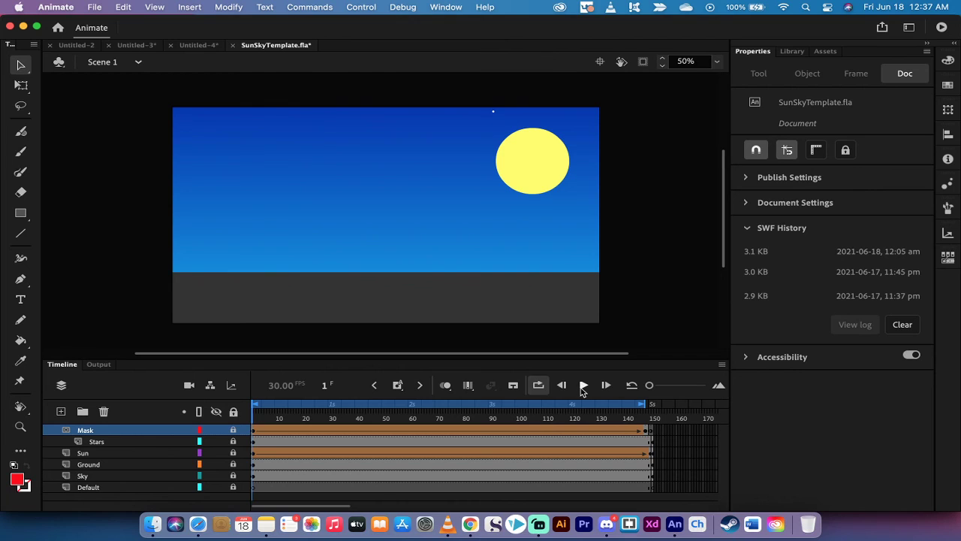
{"action": "left_click", "coordinate": [583, 386]}
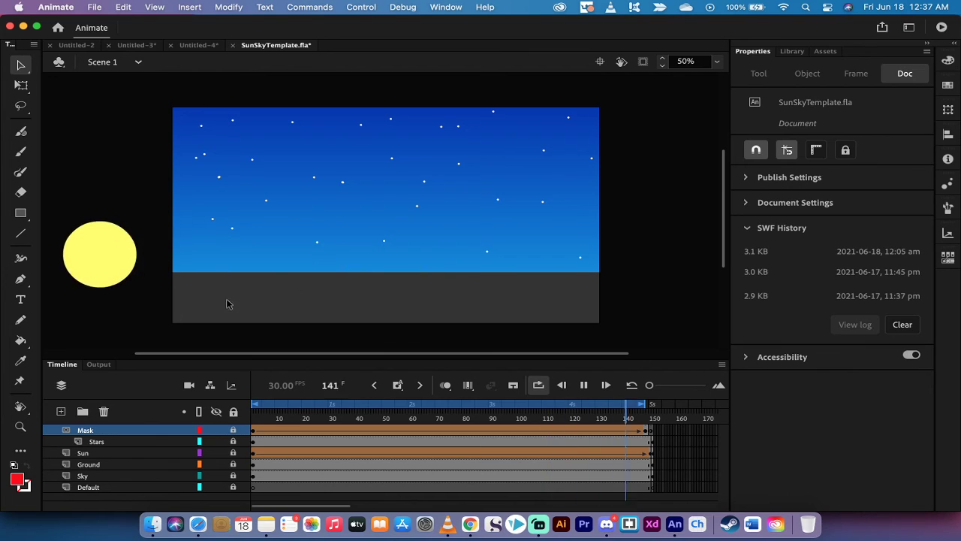
{"action": "left_click_drag", "start_coordinate": [361, 417], "coordinate": [233, 417]}
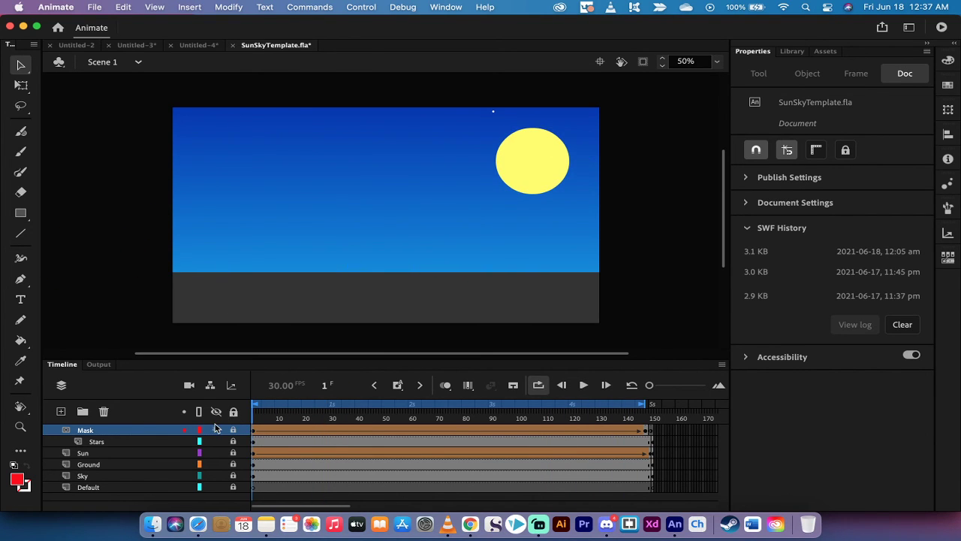
{"action": "left_click", "coordinate": [233, 430]}
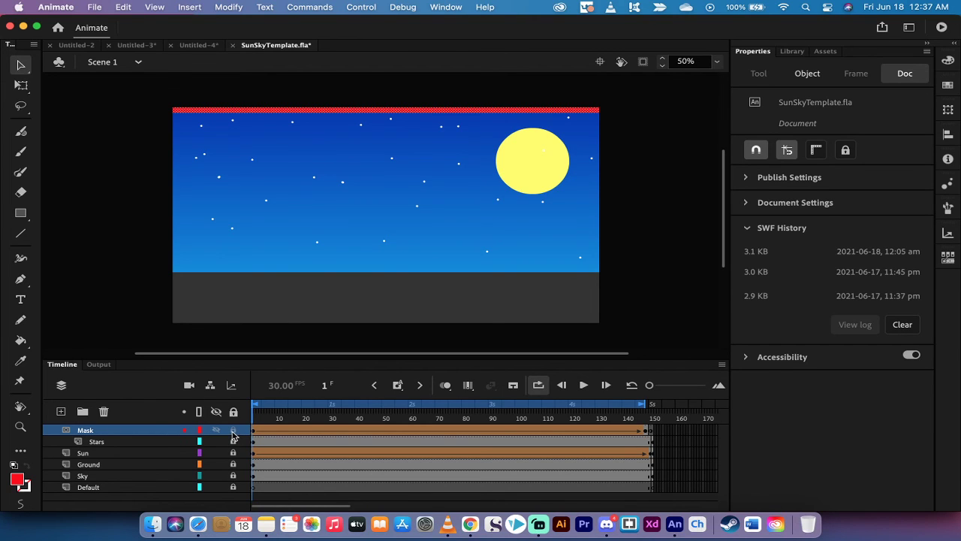
- Relock the Mask layer and launch Test Movie to preview SunSkyTemplate.swf
{"action": "left_click", "coordinate": [233, 432]}
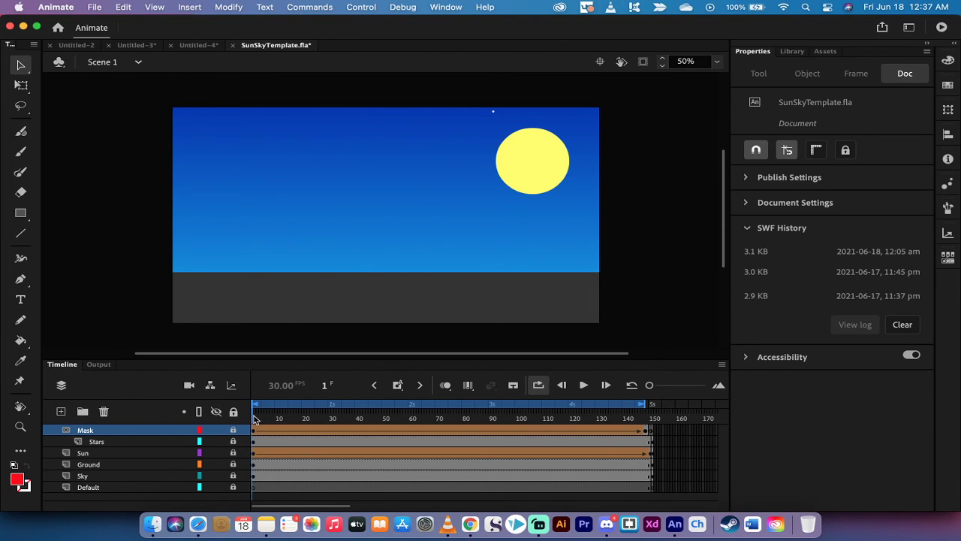
{"action": "left_click_drag", "start_coordinate": [255, 419], "coordinate": [226, 414]}
{"action": "left_click", "coordinate": [233, 432]}
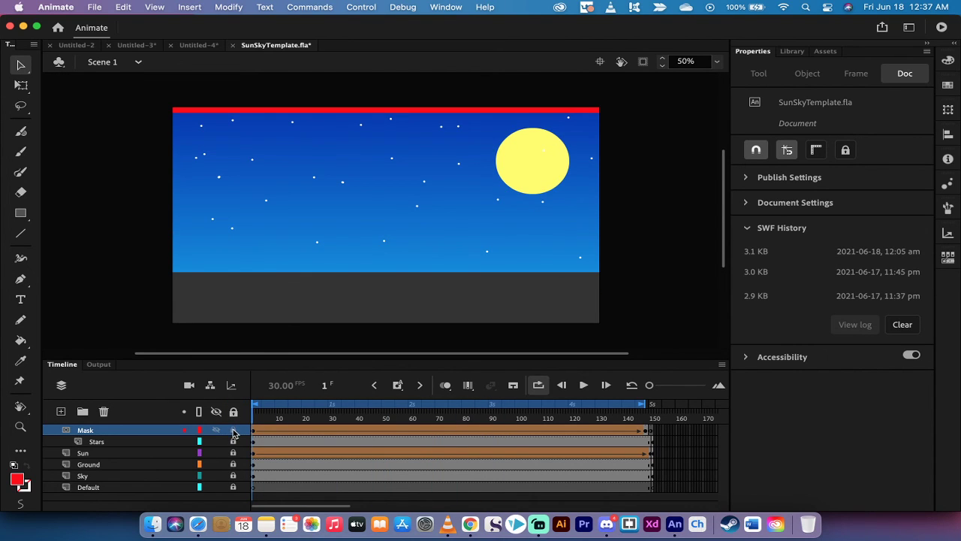
{"action": "left_click", "coordinate": [234, 430]}
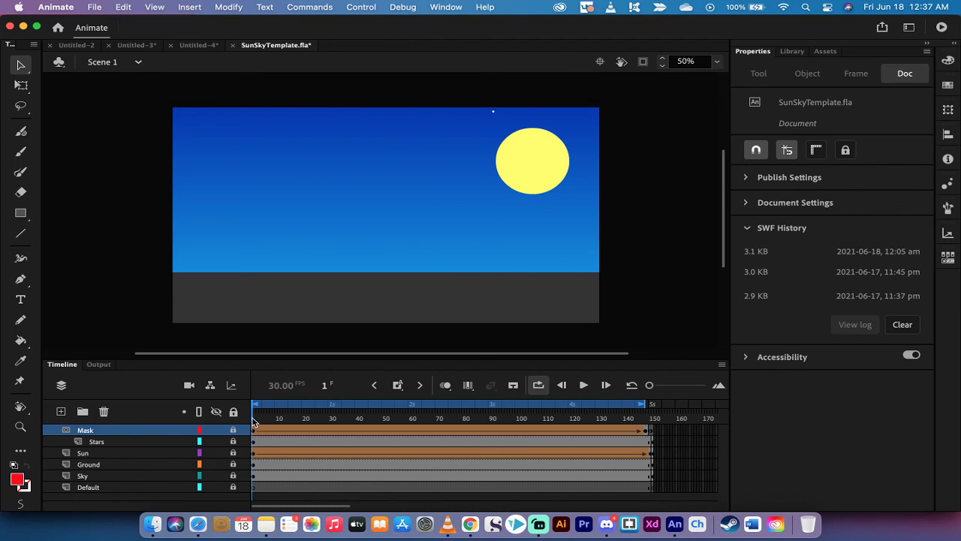
{"action": "left_click", "coordinate": [942, 29]}
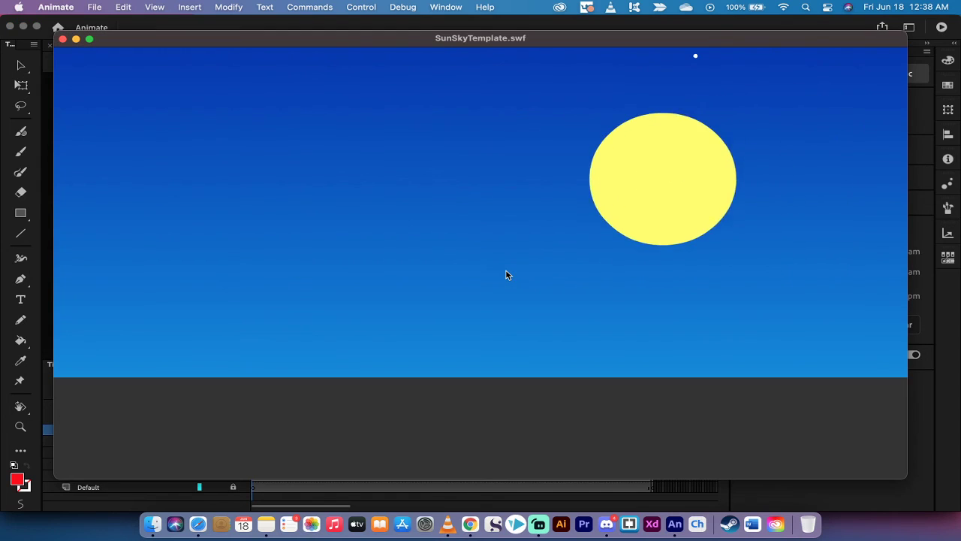